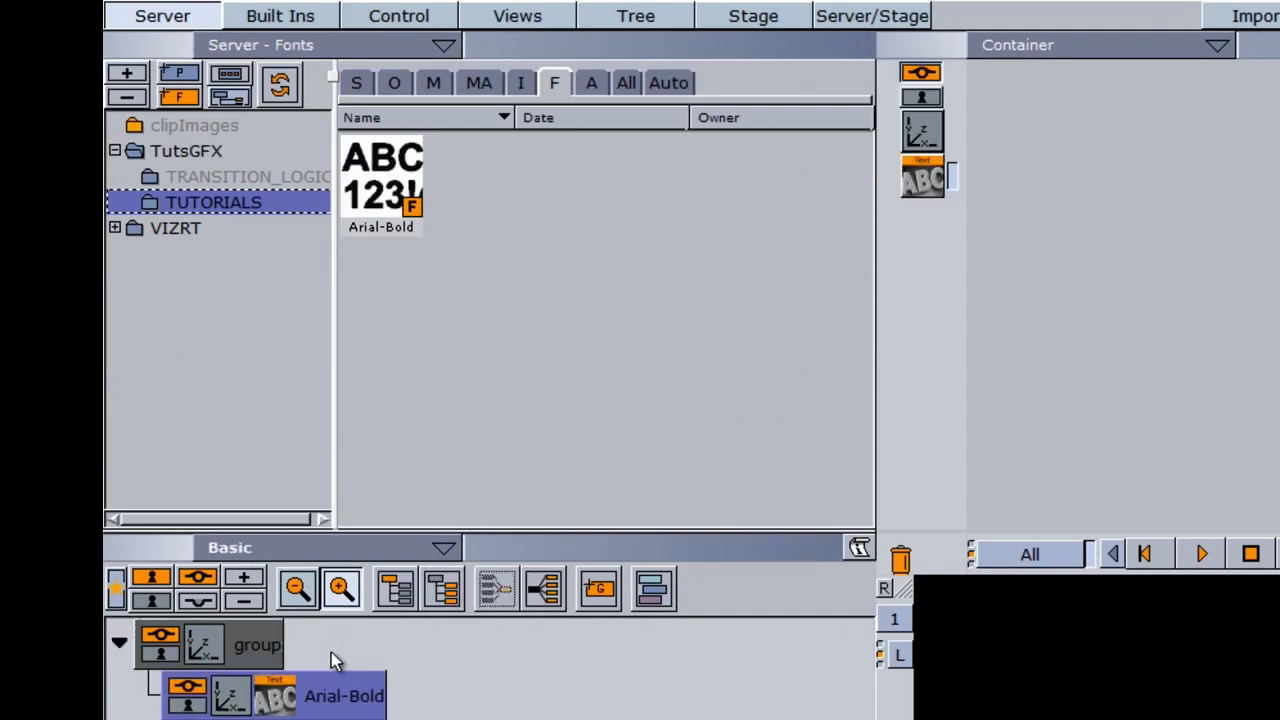
Add the ControlNum control plugin to the Arial-Bold text container and open its settings.
{"action": "left_click", "coordinate": [283, 17]}
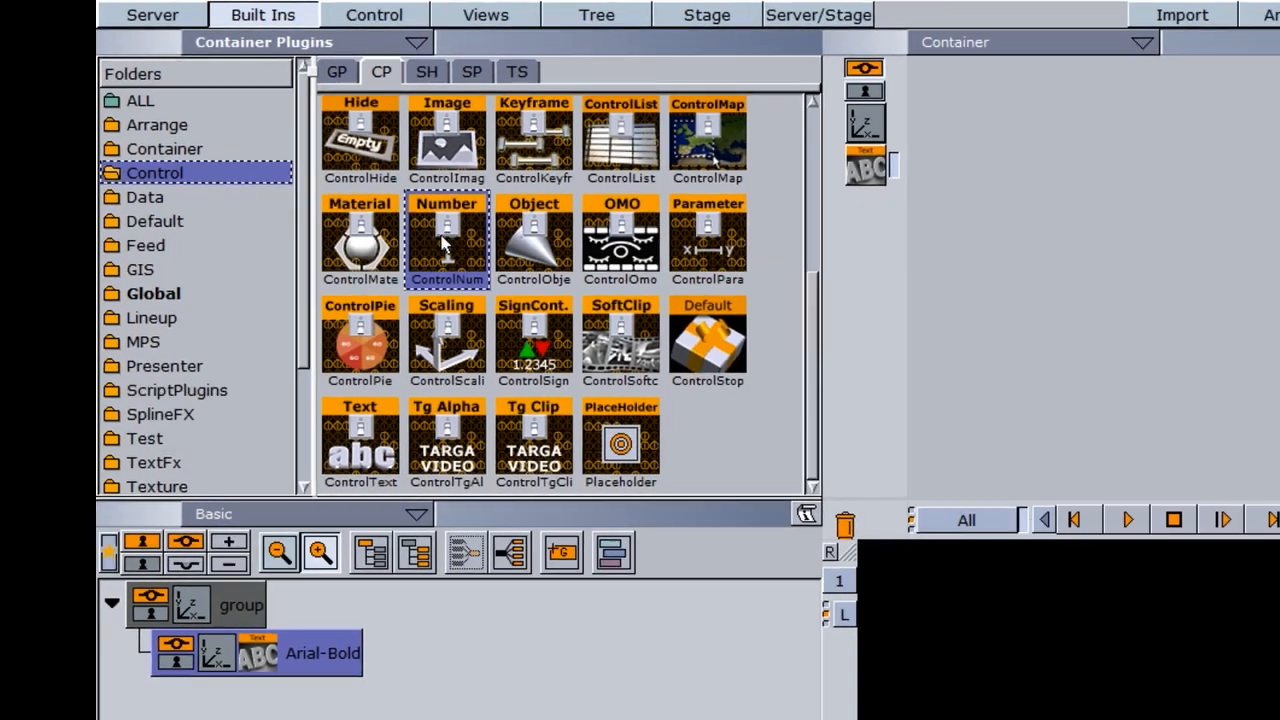
{"action": "left_click_drag", "start_coordinate": [445, 245], "coordinate": [320, 653]}
{"action": "left_click_drag", "start_coordinate": [222, 463], "coordinate": [226, 460]}
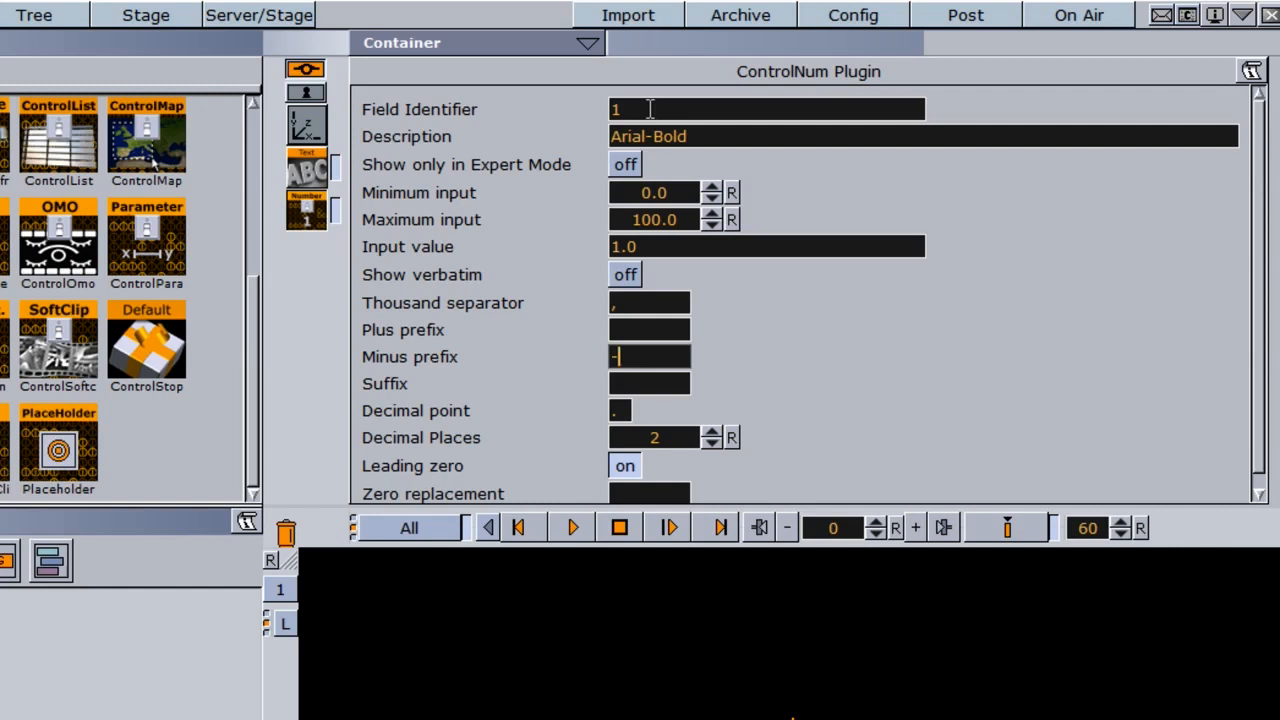
Keep the ControlNum field identifier at 1 and set its description to NUMBER.
{"action": "double_click", "coordinate": [650, 109]}
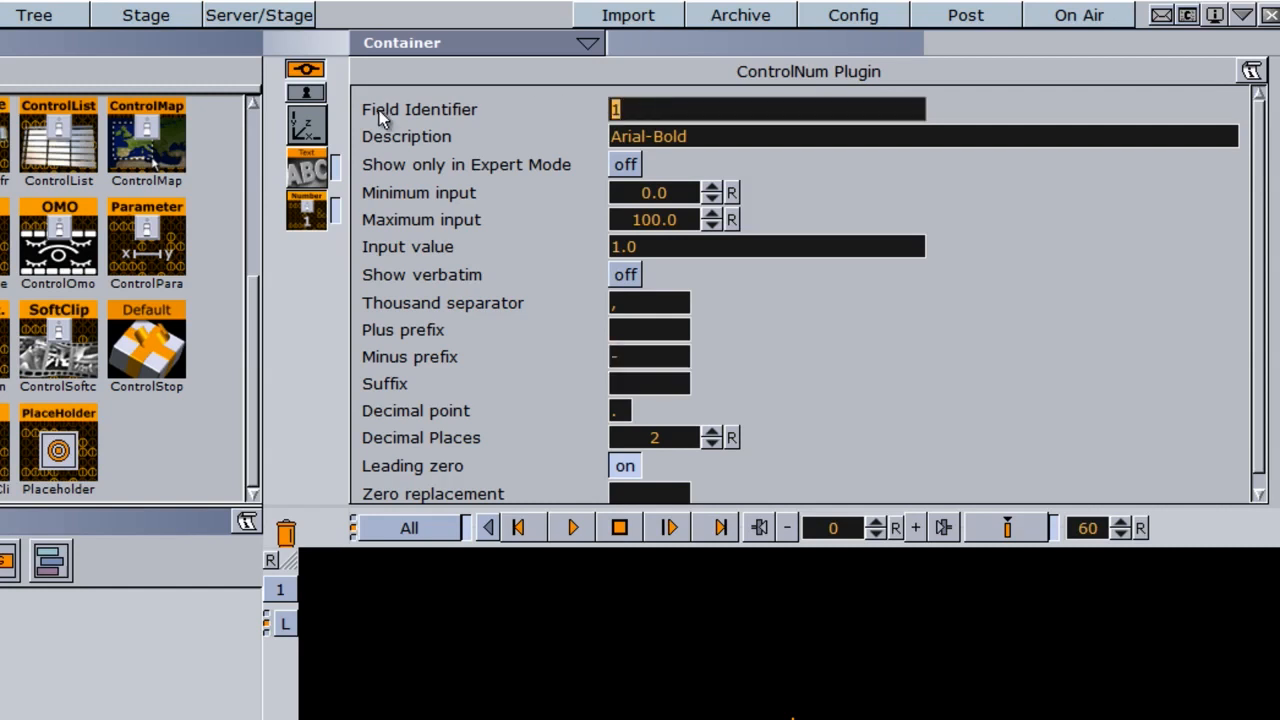
{"action": "key", "text": "Tab"}
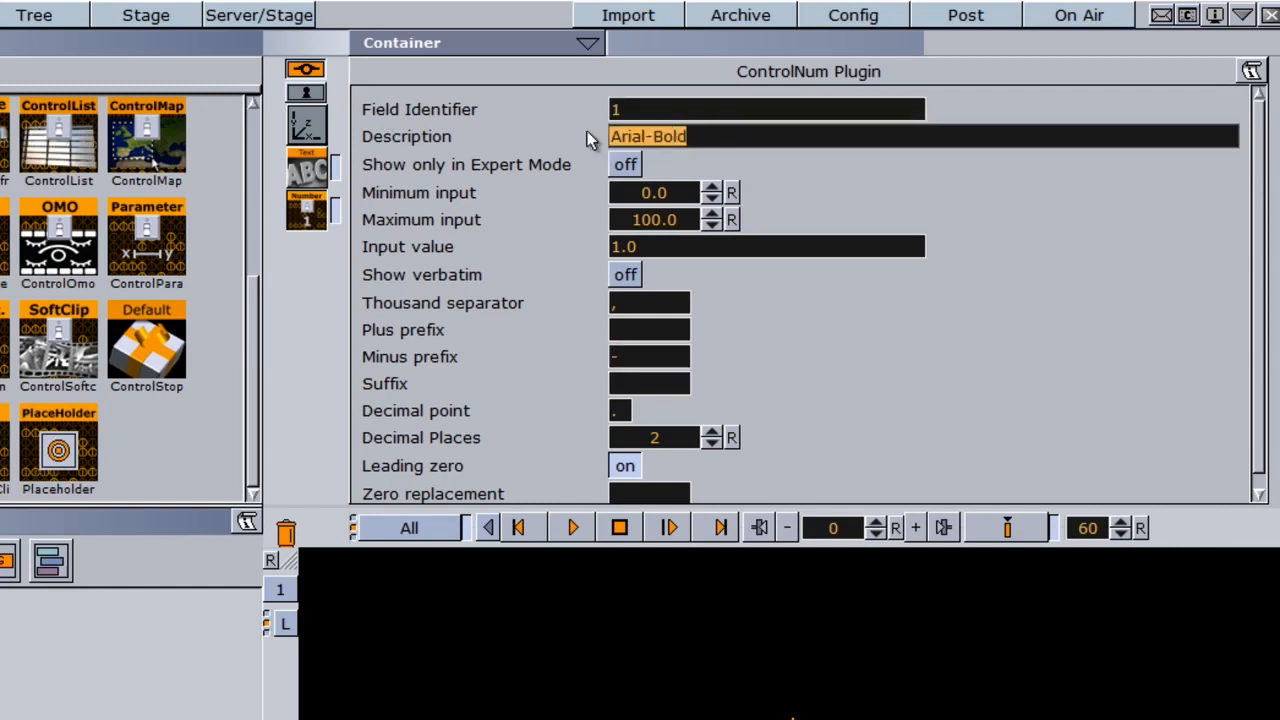
{"action": "type", "text": "NUMBER"}
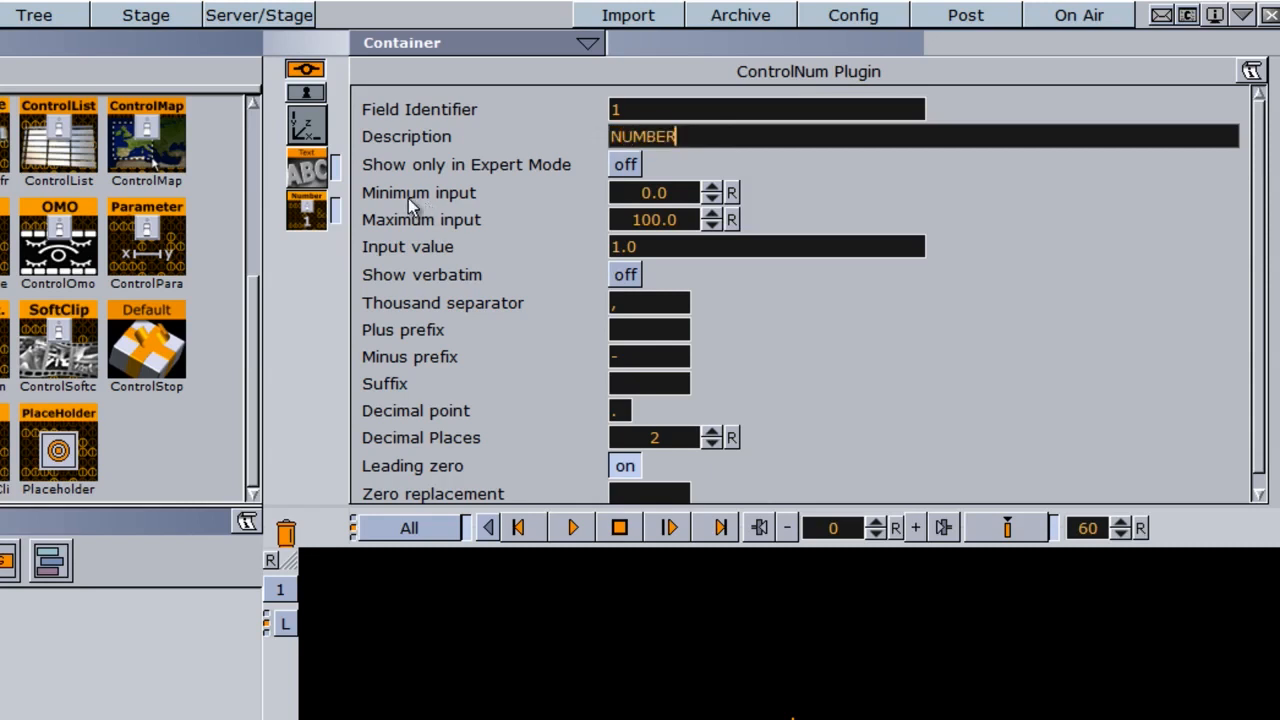
Limit the ControlNum input range to a minimum of 1 and a maximum of 50.
{"action": "left_click", "coordinate": [656, 194]}
{"action": "type", "text": "1"}
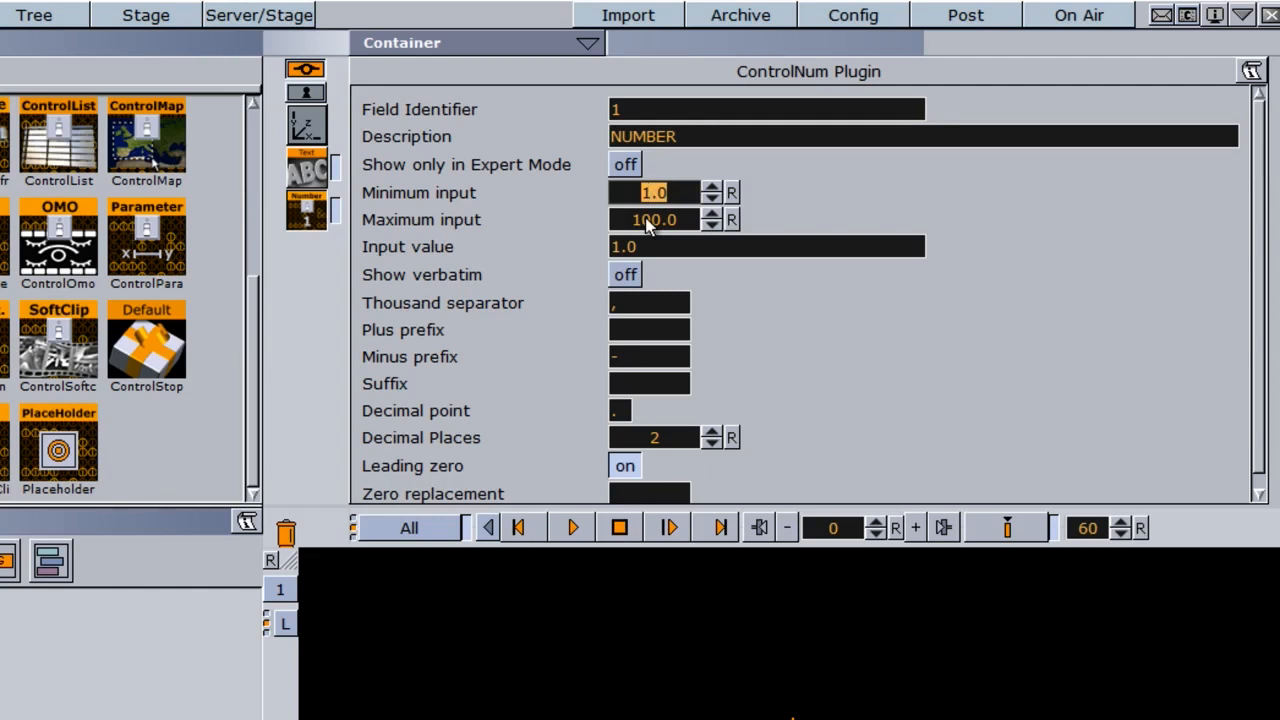
{"action": "left_click", "coordinate": [645, 222]}
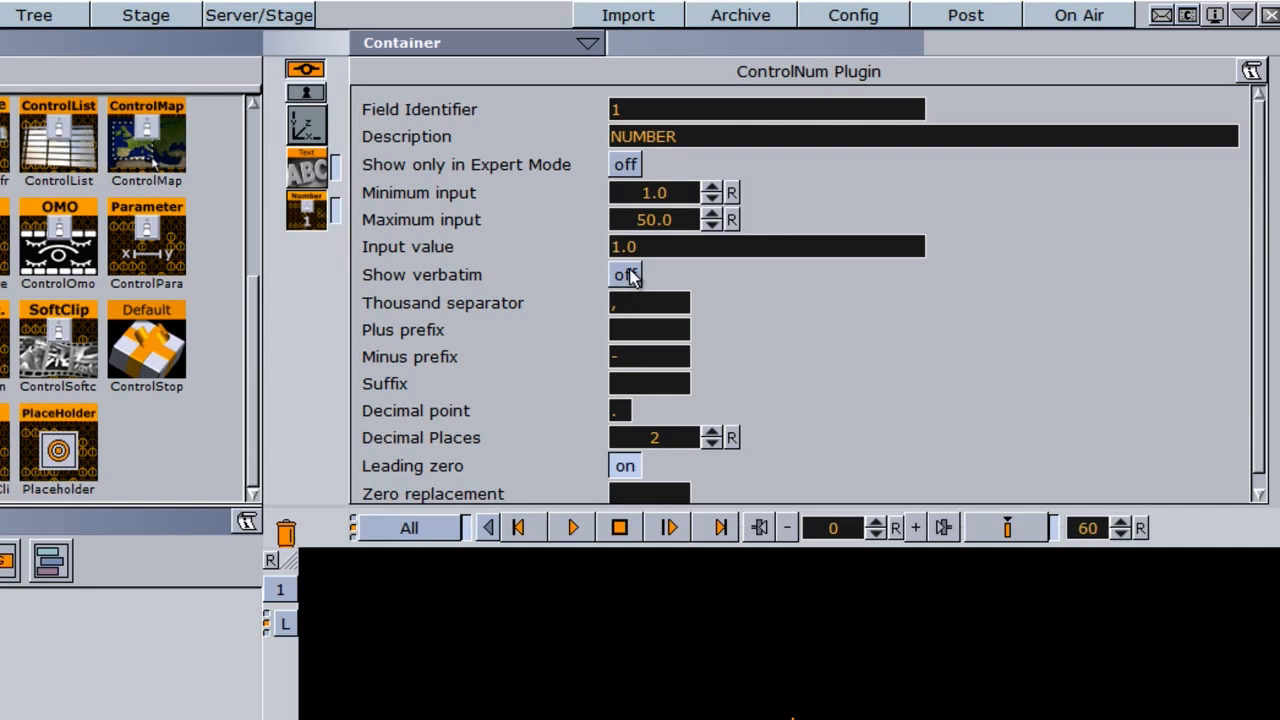
Re-enter the comma as thousand separator, try + as the plus prefix, and clear that prefix.
{"action": "left_click", "coordinate": [645, 305]}
{"action": "key", "text": "BackSpace"}
{"action": "type", "text": ","}
{"action": "left_click", "coordinate": [649, 329]}
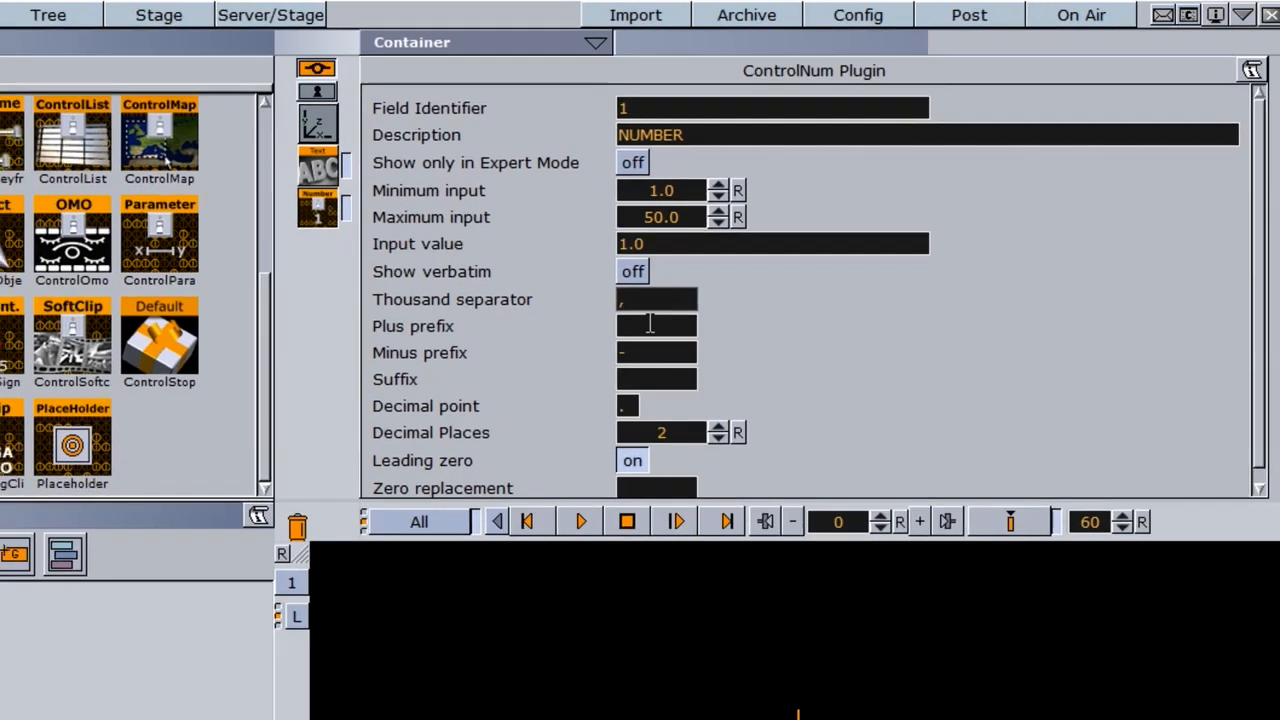
{"action": "type", "text": "+"}
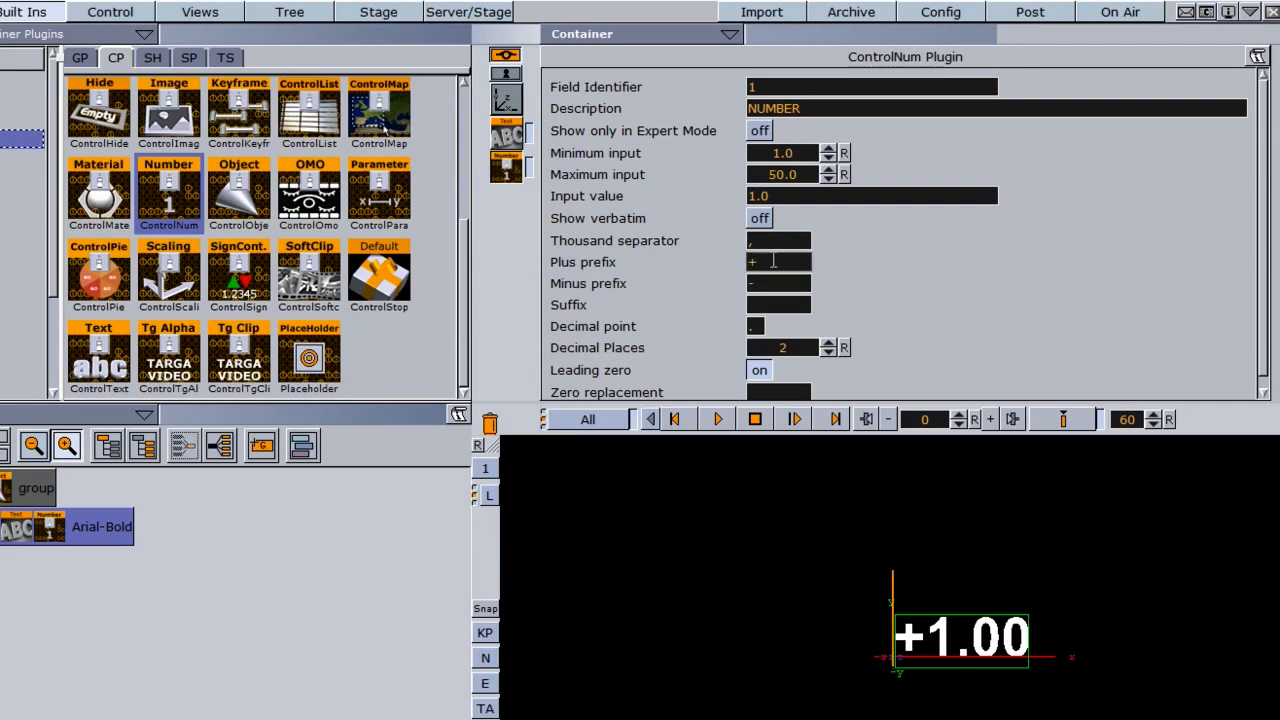
{"action": "key", "text": "BackSpace"}
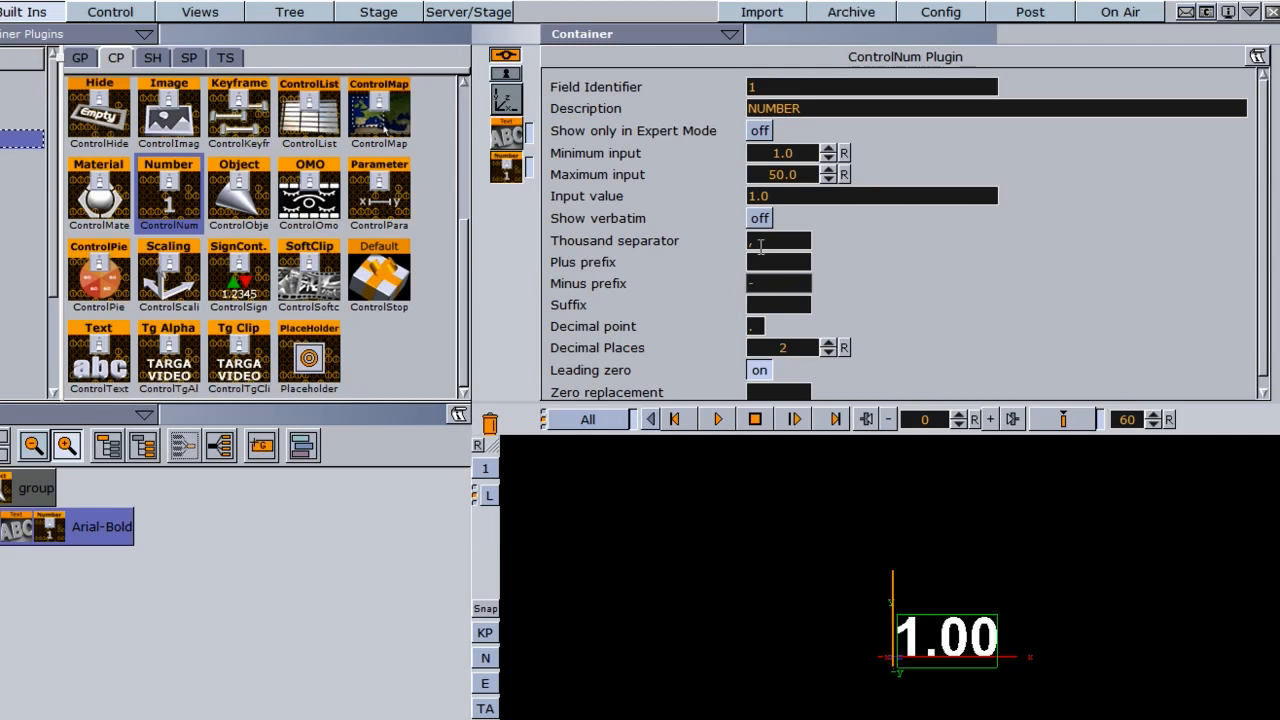
Try $ as the number's suffix, clear it, and re-enter the period as decimal point.
{"action": "left_click", "coordinate": [770, 305]}
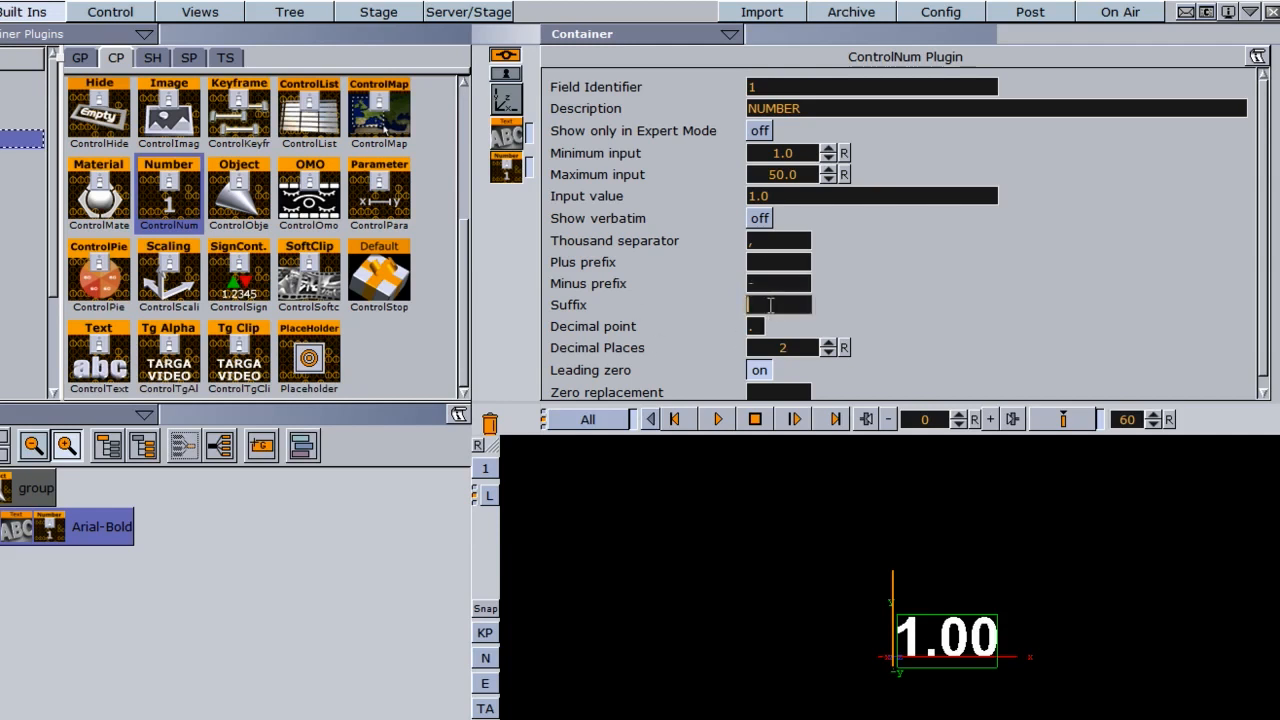
{"action": "type", "text": "$"}
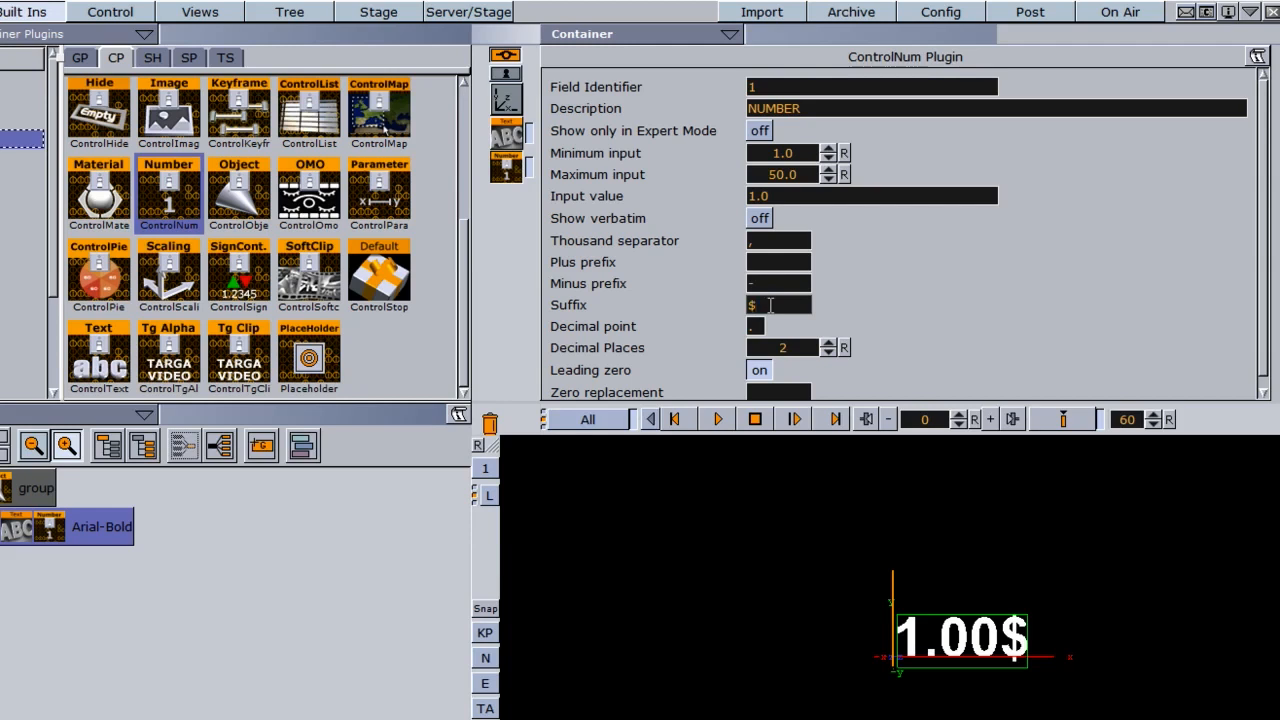
{"action": "key", "text": "BackSpace"}
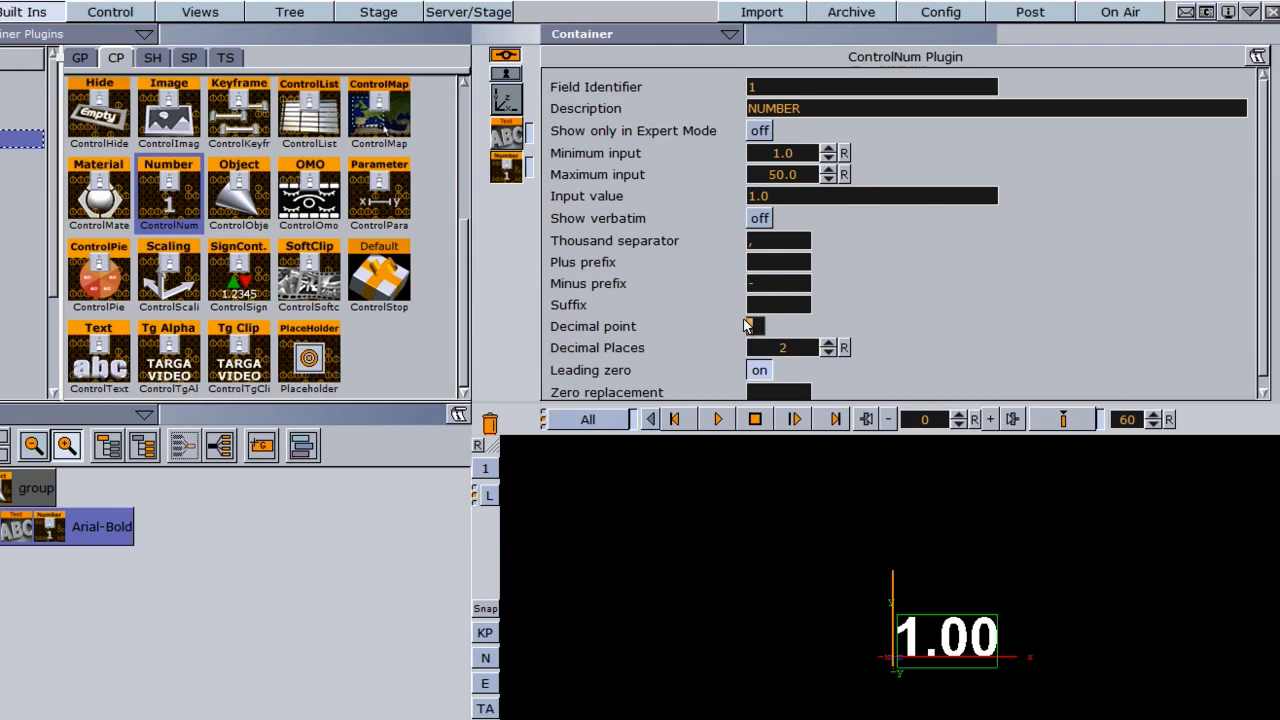
{"action": "key", "text": "BackSpace"}
{"action": "type", "text": "."}
{"action": "key", "text": "BackSpace"}
{"action": "type", "text": "."}
Try different decimal place counts for the number and set Decimal Places to 1.
{"action": "left_click", "coordinate": [828, 345]}
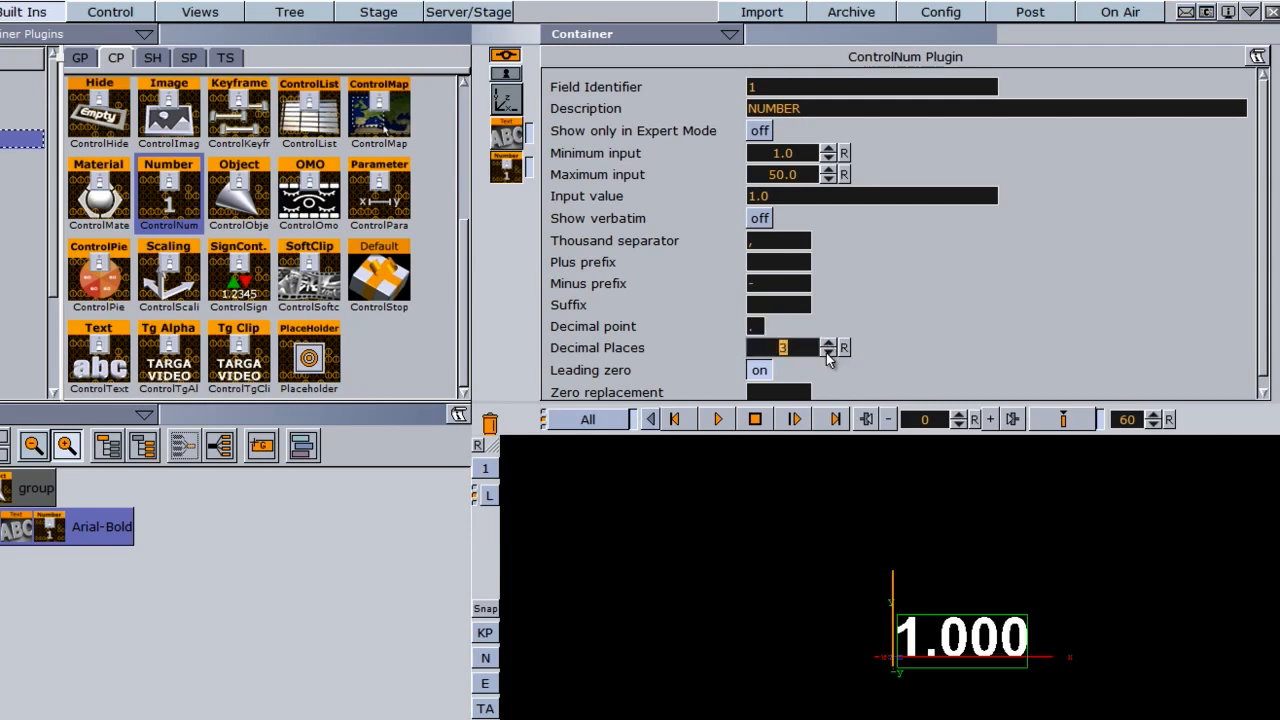
{"action": "left_click", "coordinate": [828, 353]}
{"action": "left_click", "coordinate": [828, 354]}
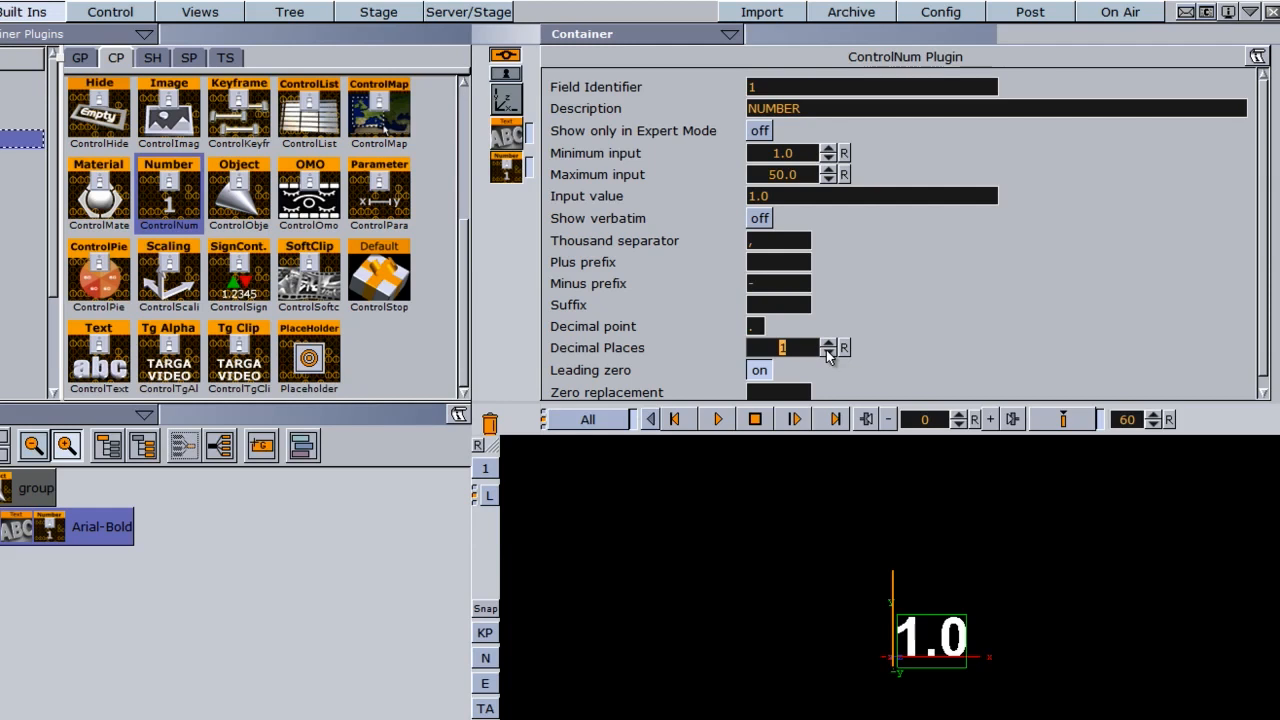
{"action": "left_click", "coordinate": [828, 354]}
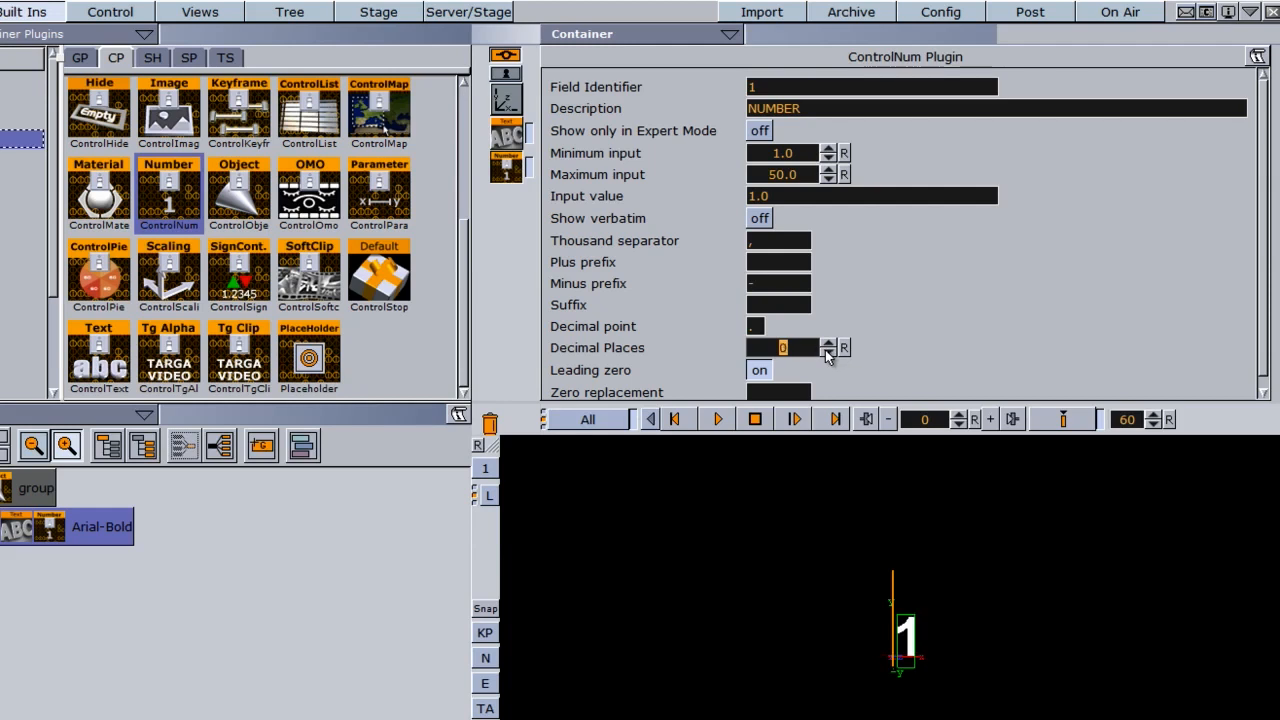
{"action": "left_click", "coordinate": [828, 344]}
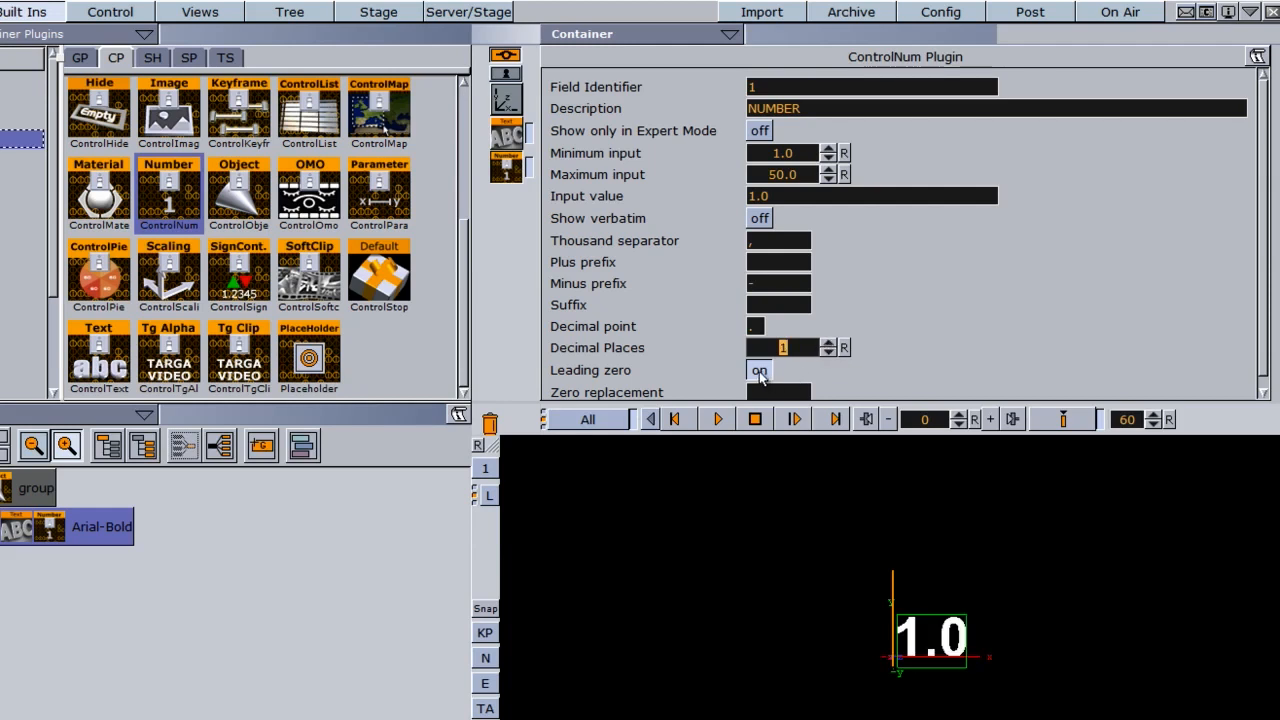
Try & as the zero replacement character and clear it again.
{"action": "scroll", "coordinate": [1267, 282], "scroll_direction": "down", "scroll_amount": 1}
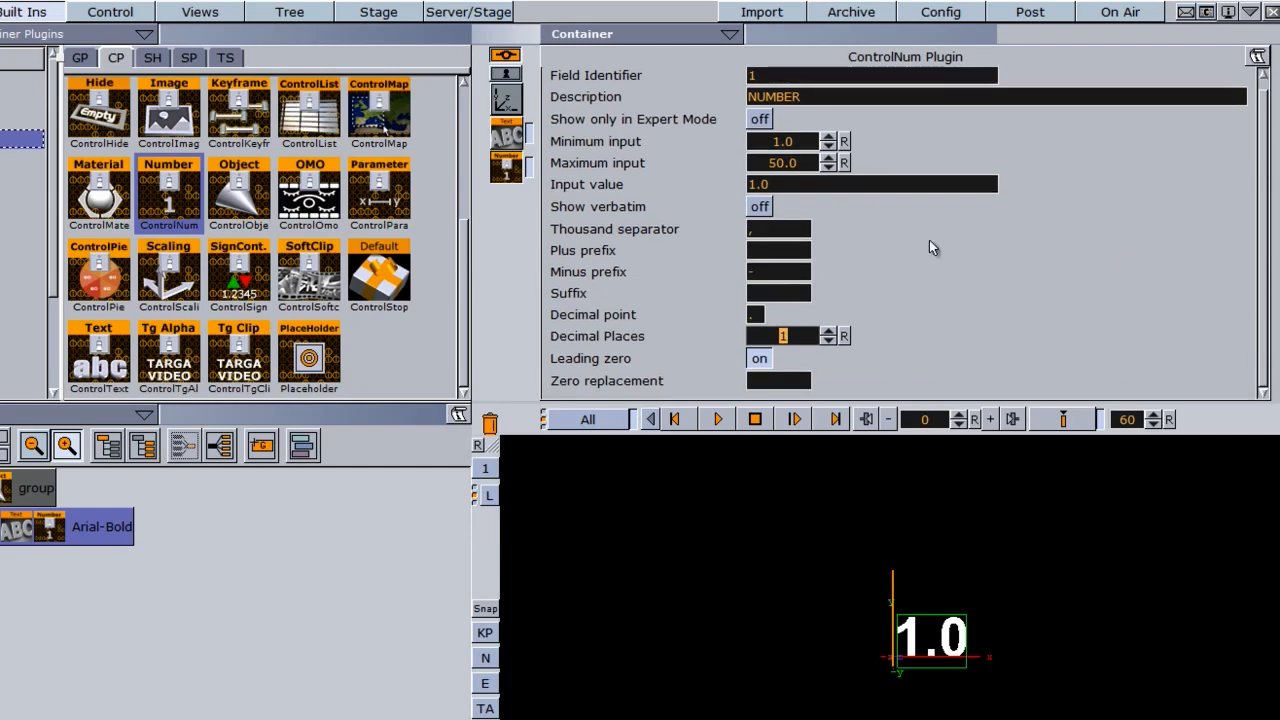
{"action": "left_click", "coordinate": [776, 381]}
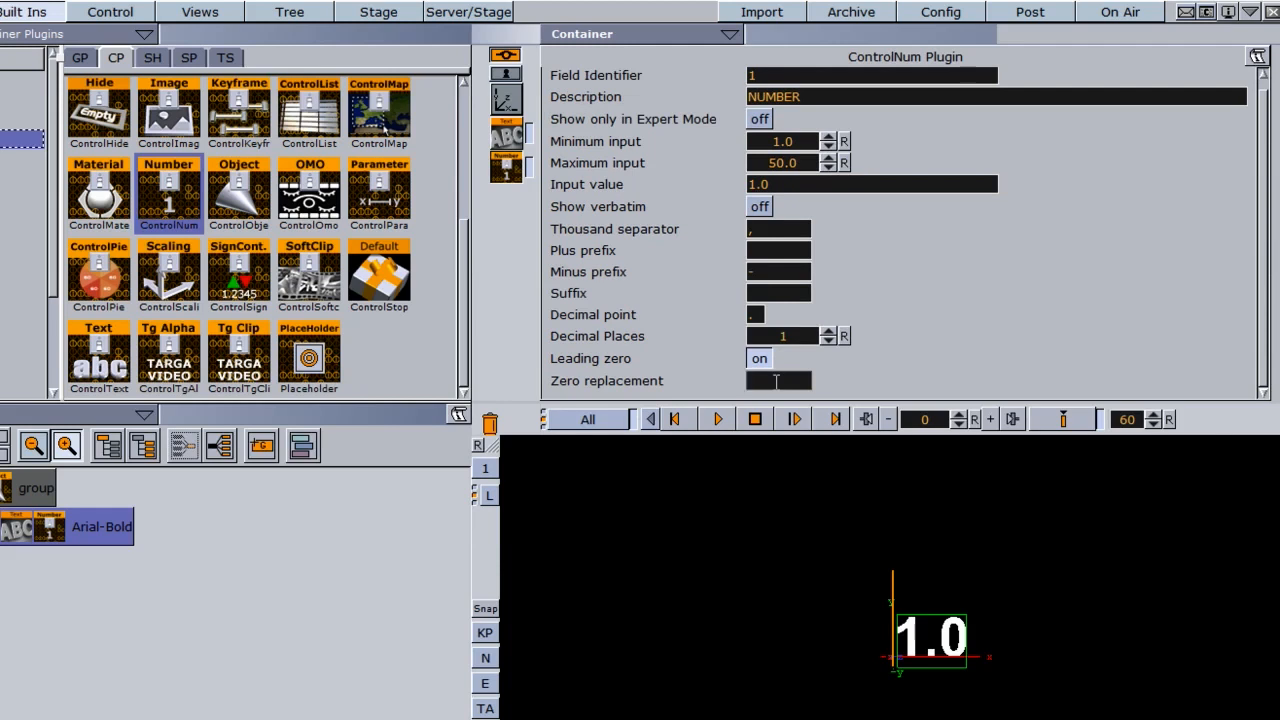
{"action": "type", "text": "&"}
{"action": "key", "text": "BackSpace"}
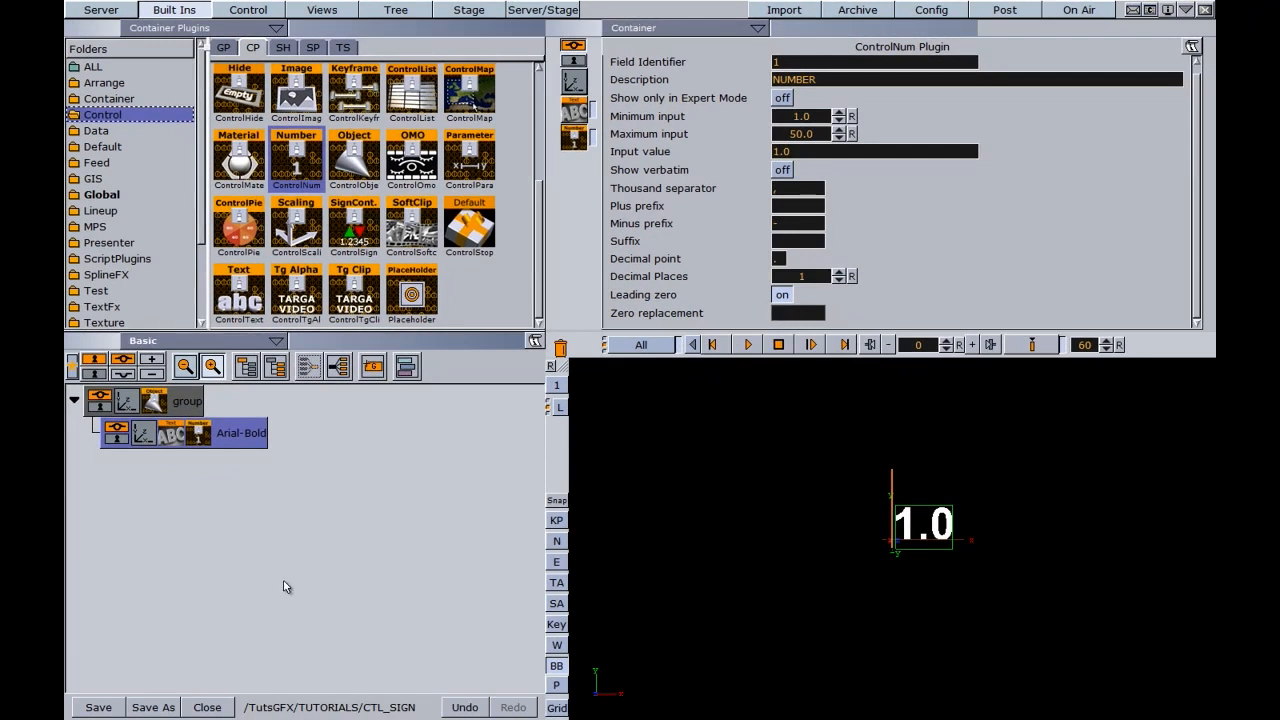
Save the scene under the new name CTL_NUMBE in the TutsGFX TUTORIALS folder.
{"action": "left_click", "coordinate": [153, 707]}
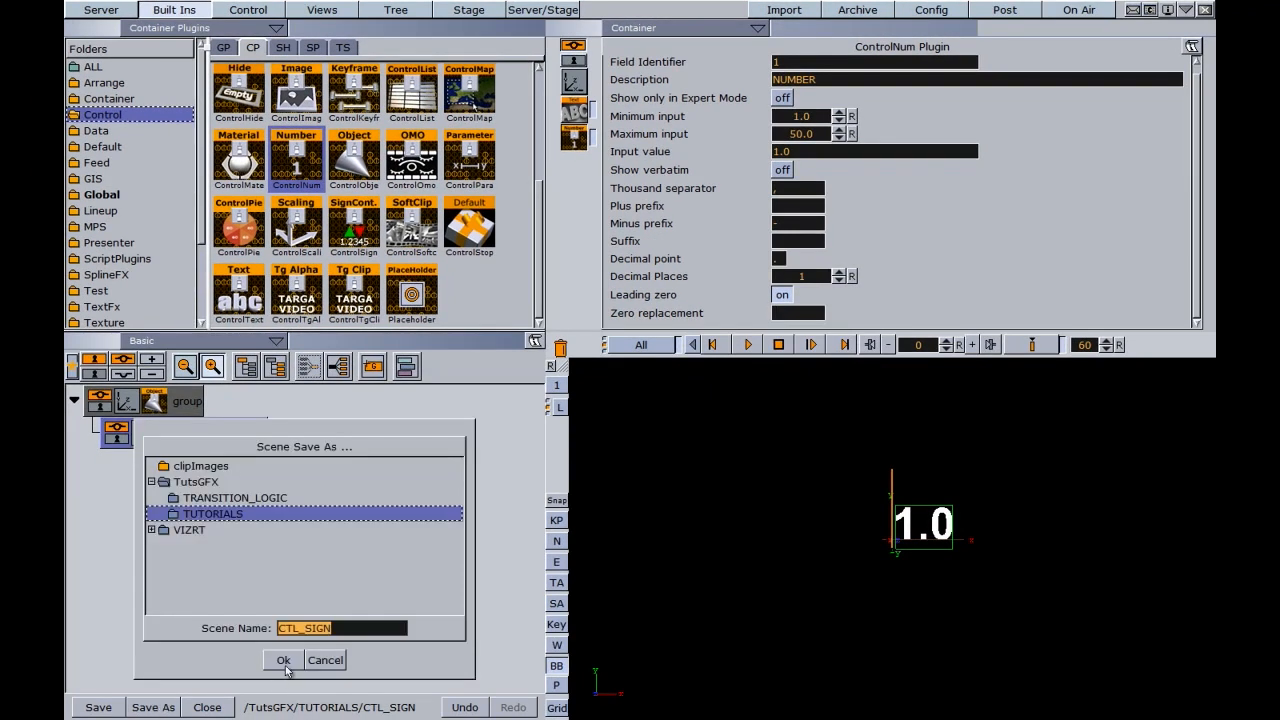
{"action": "left_click_drag", "start_coordinate": [340, 628], "coordinate": [306, 628]}
{"action": "type", "text": "NUMBE"}
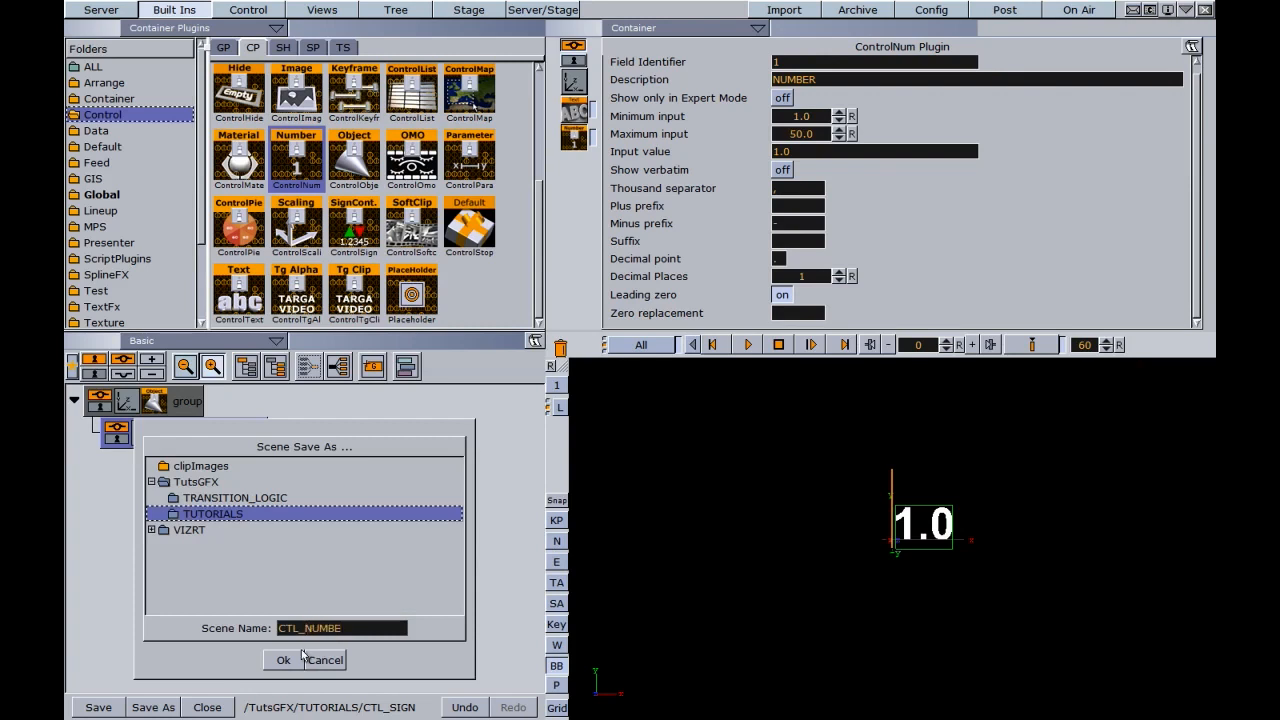
{"action": "left_click", "coordinate": [288, 660]}
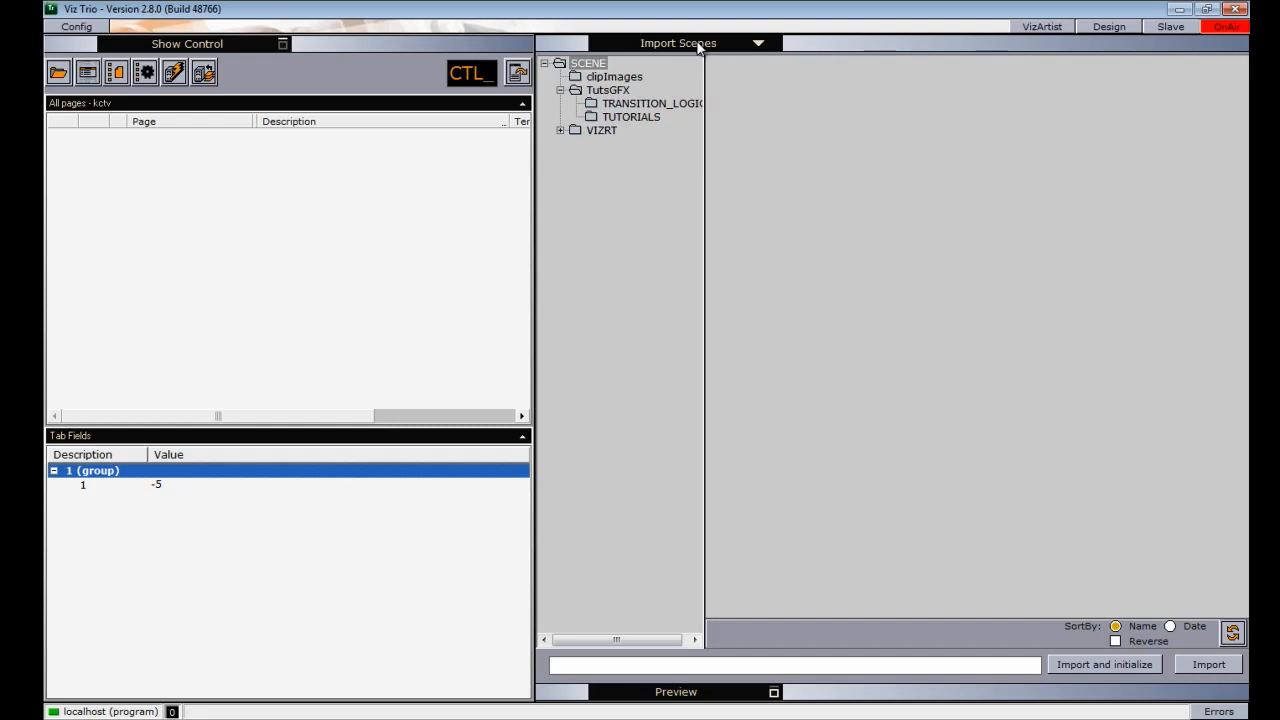
In Viz Trio, import the CTL_NUMBE scene from the TutsGFX TUTORIALS folder and open its page for editing.
{"action": "left_click", "coordinate": [618, 116]}
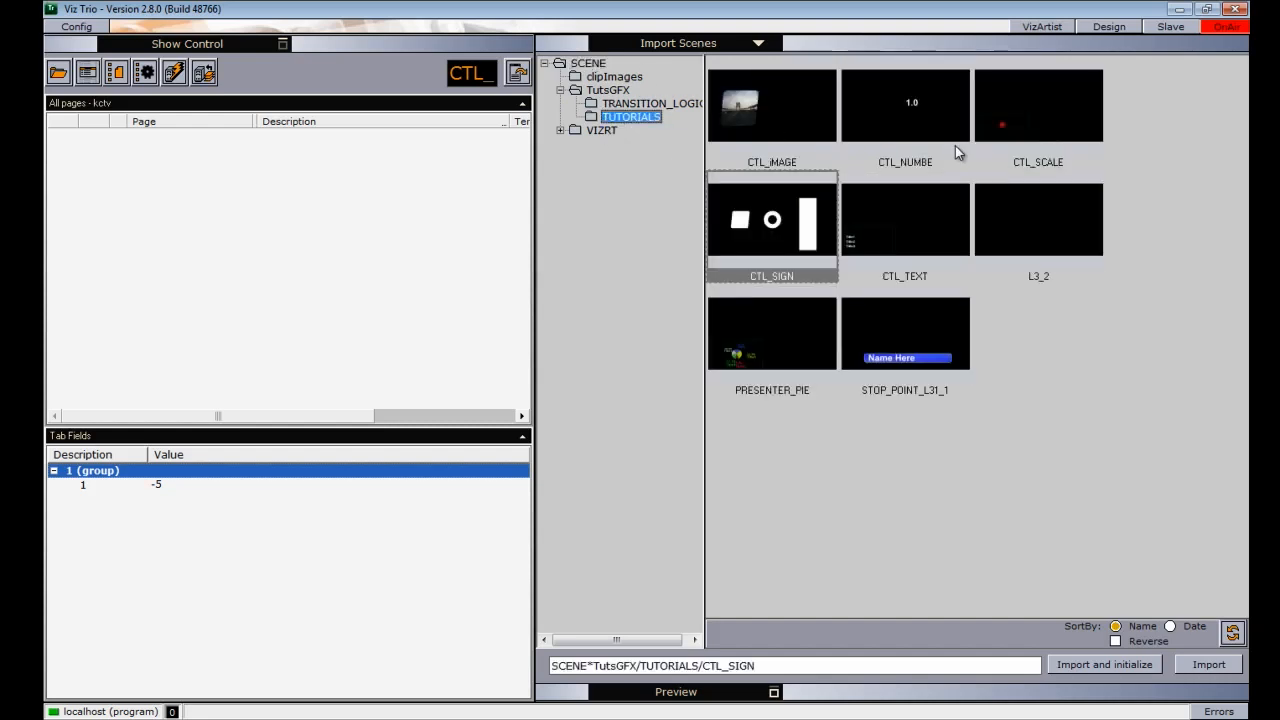
{"action": "double_click", "coordinate": [909, 110]}
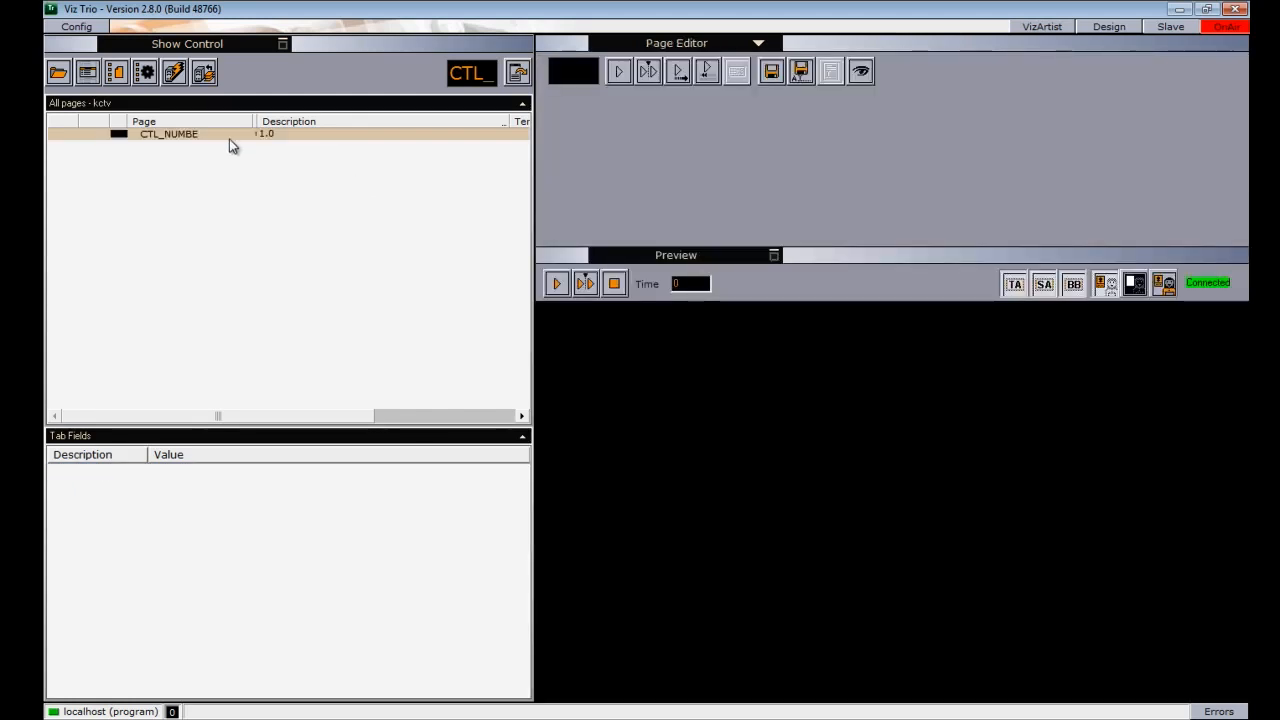
{"action": "double_click", "coordinate": [170, 134]}
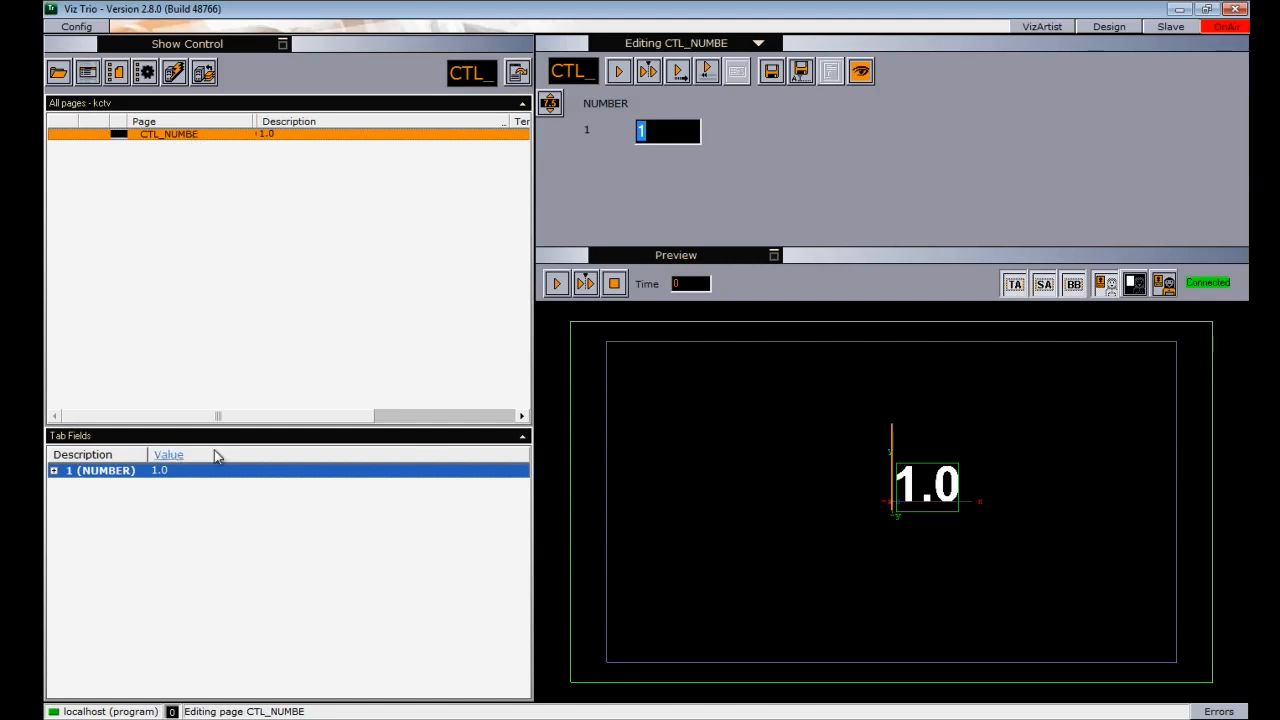
Expand the page's NUMBER tab field, select its entry 1, and set the value to 13.
{"action": "left_click", "coordinate": [54, 470]}
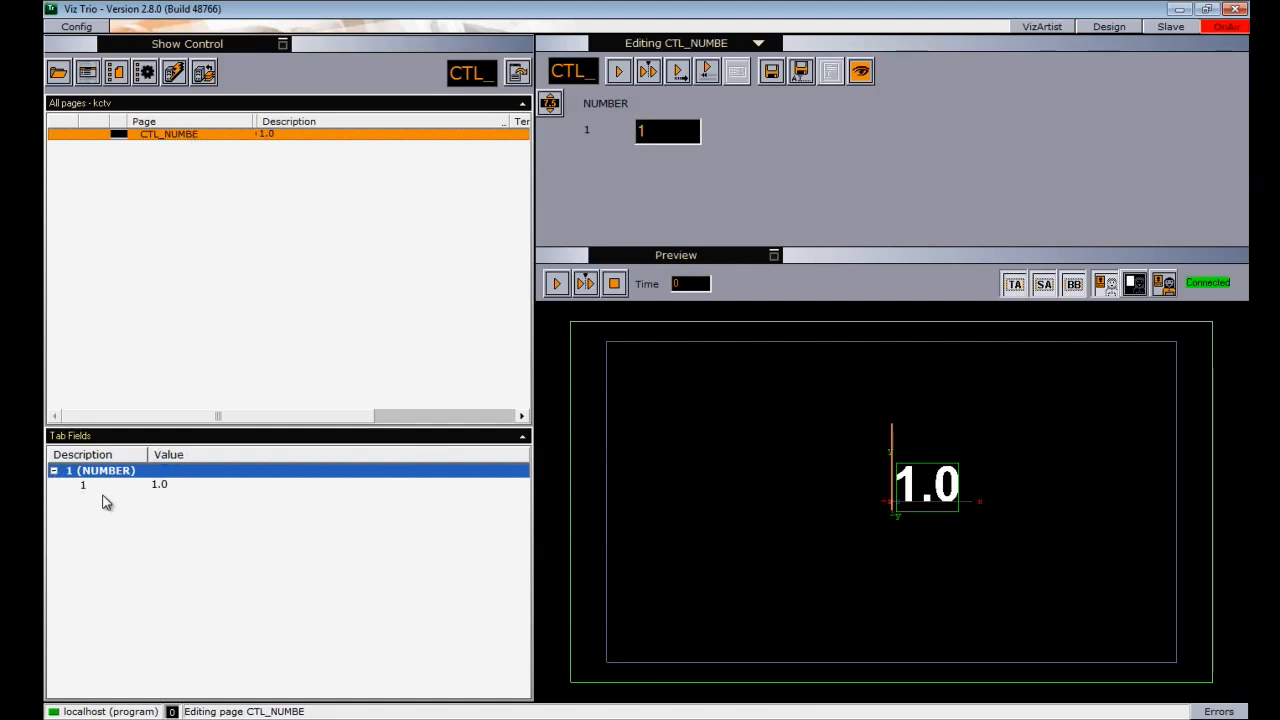
{"action": "left_click", "coordinate": [83, 486]}
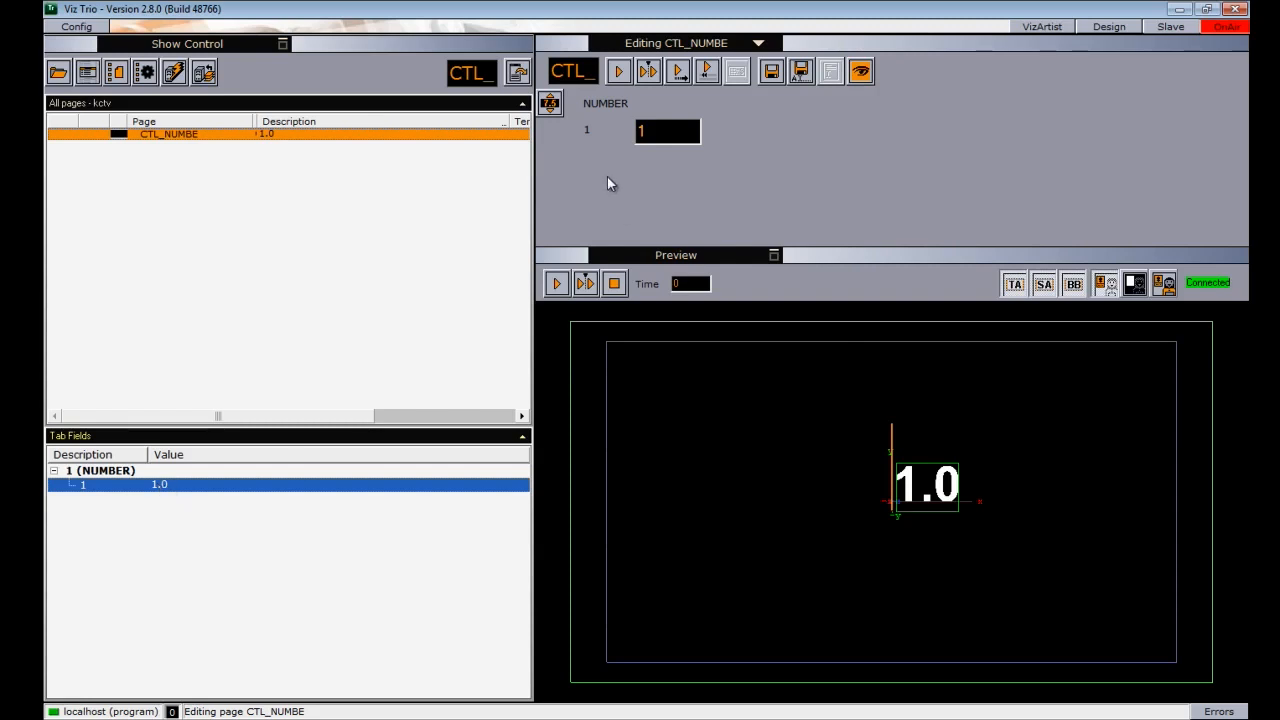
{"action": "mouse_move", "coordinate": [649, 130]}
{"action": "left_mouse_down"}
{"action": "mouse_move", "coordinate": [703, 133]}
{"action": "mouse_move", "coordinate": [641, 133]}
{"action": "left_mouse_up"}
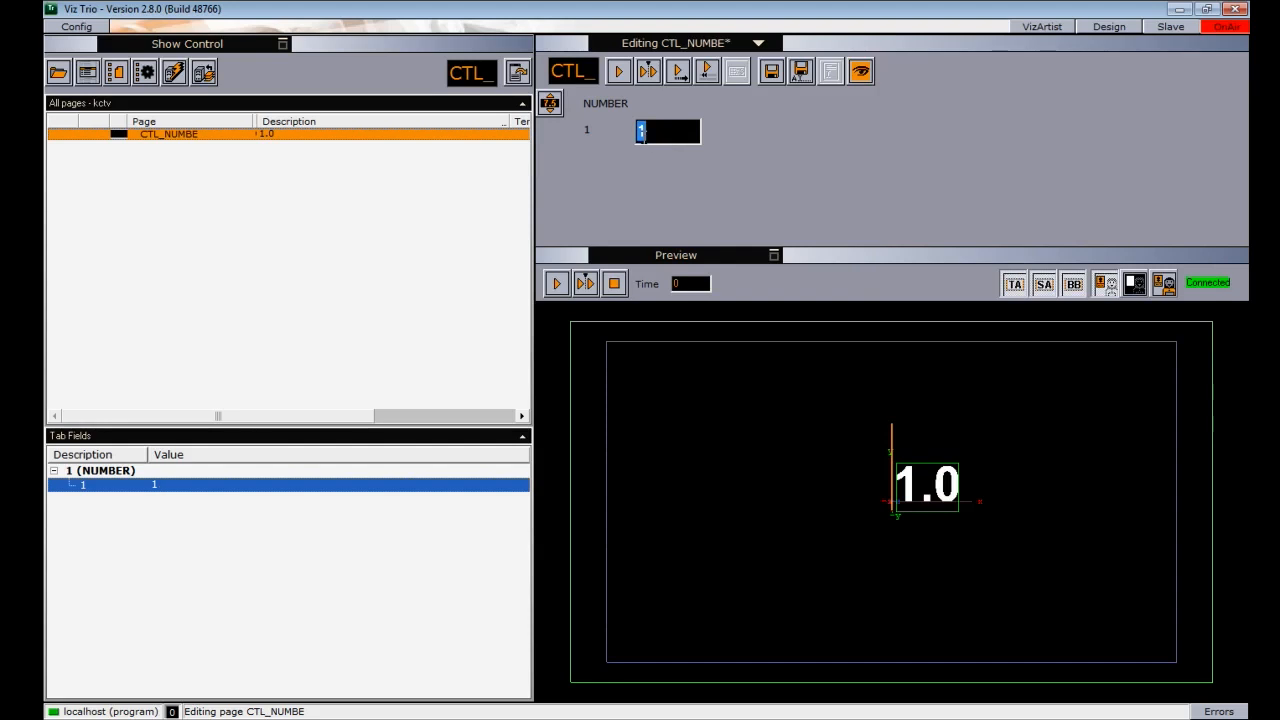
{"action": "left_click_drag", "start_coordinate": [641, 133], "coordinate": [661, 135]}
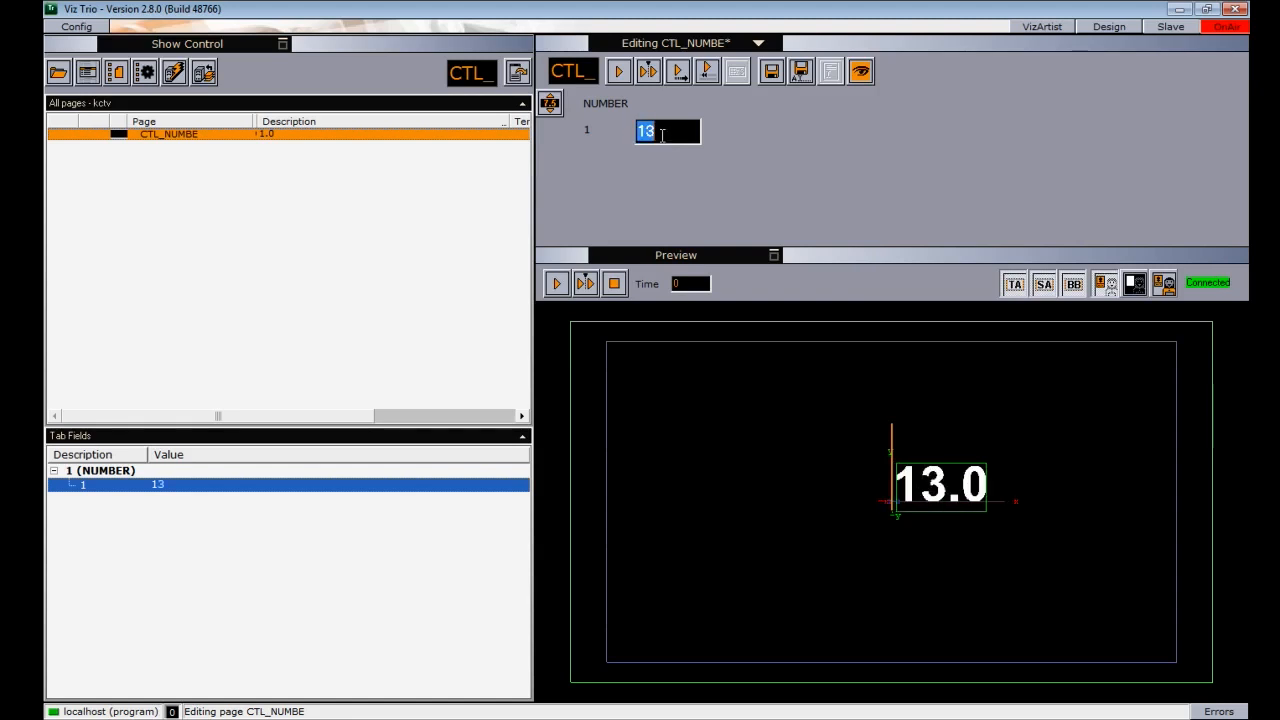